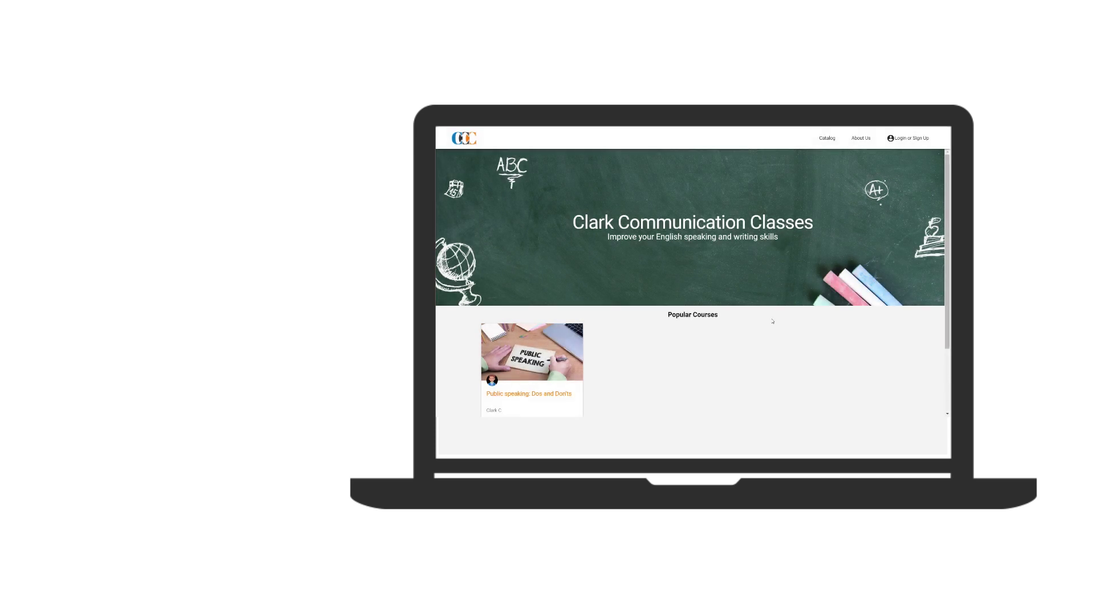
Step: Log in to LearnDesk with the saved instructor e-mail and password to reach the Courses dashboard
{"action": "left_click", "coordinate": [909, 138]}
{"action": "type", "text": "c"}
{"action": "left_click", "coordinate": [494, 250]}
{"action": "left_click", "coordinate": [554, 320]}
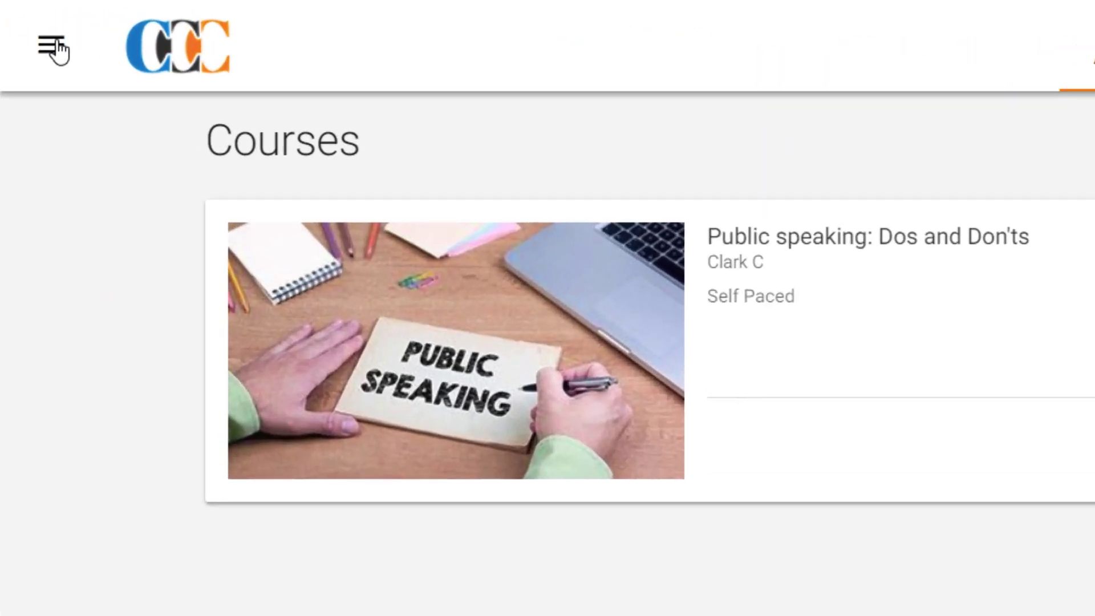
{"action": "left_click", "coordinate": [15, 23]}
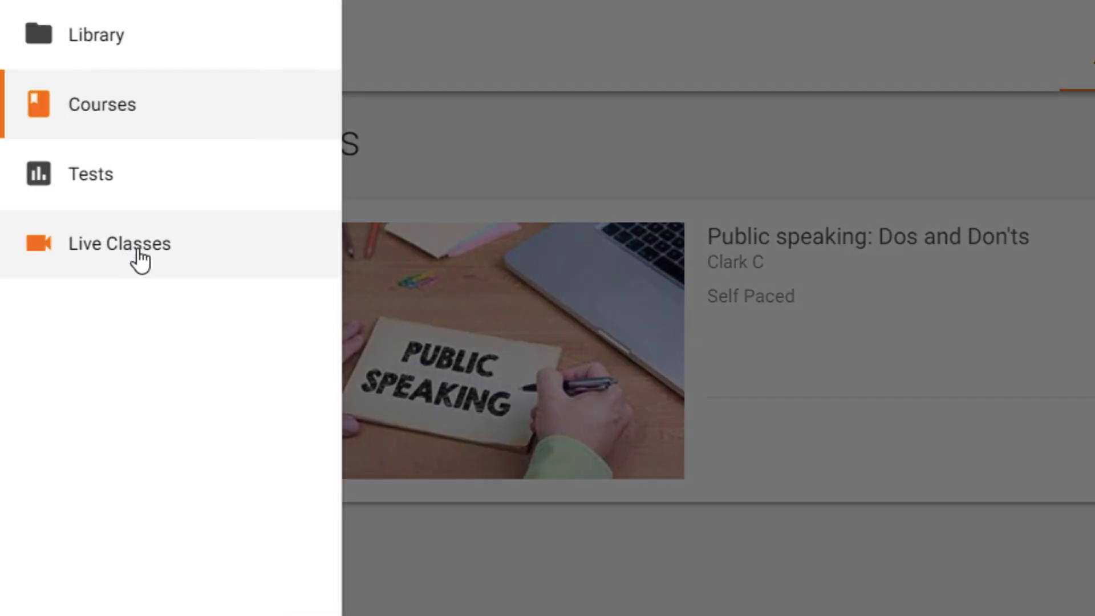
Step: Launch the 'Public speaking: Dos and Don'ts' class from the Live Classes page
{"action": "left_click", "coordinate": [140, 257]}
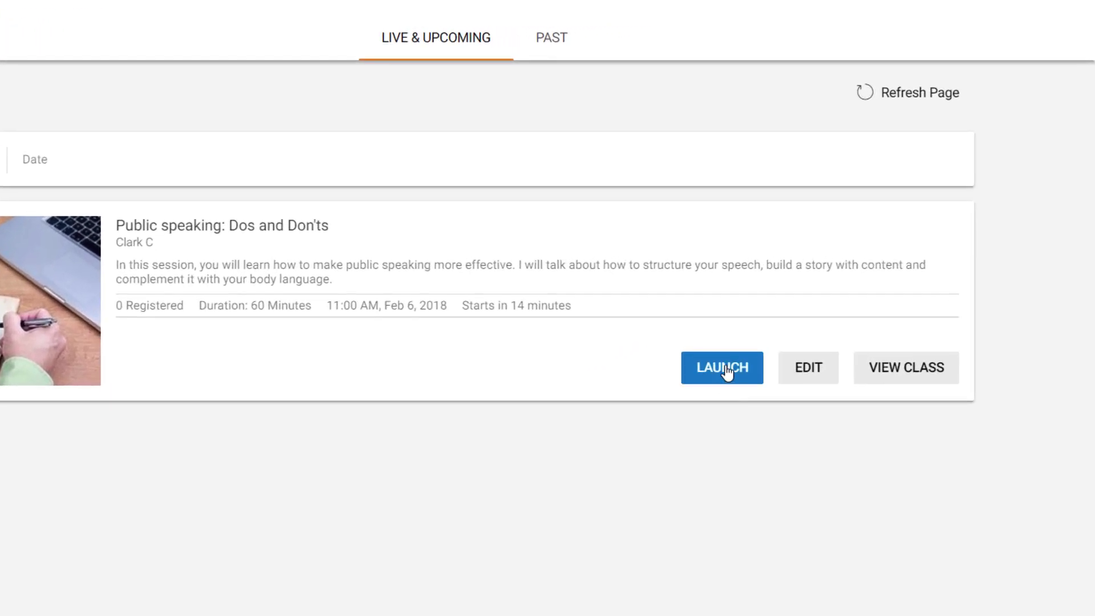
{"action": "left_click", "coordinate": [725, 372]}
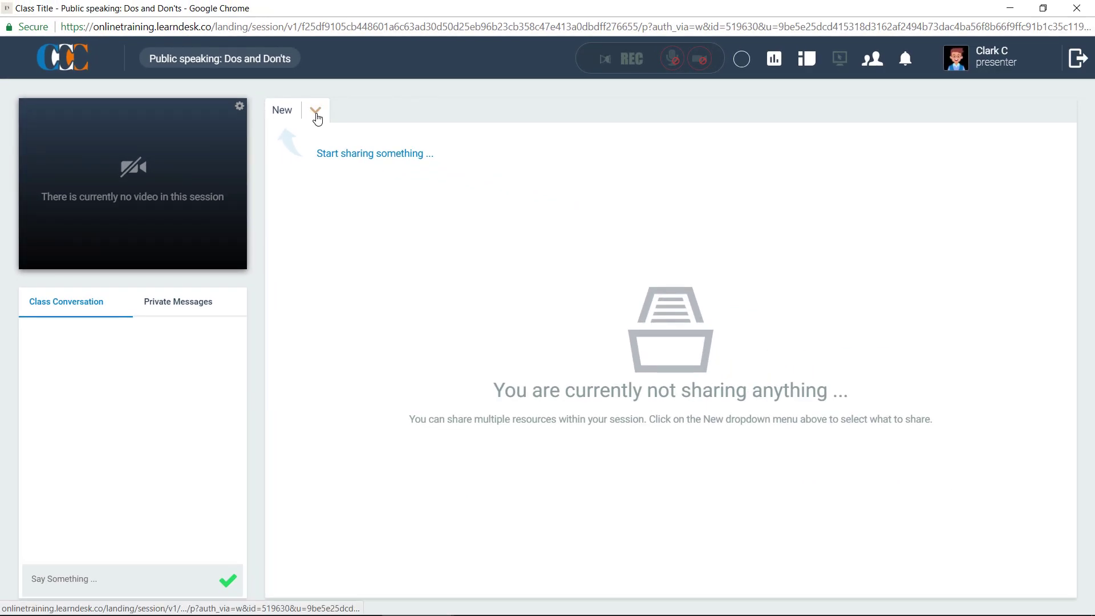
{"action": "left_click", "coordinate": [633, 161]}
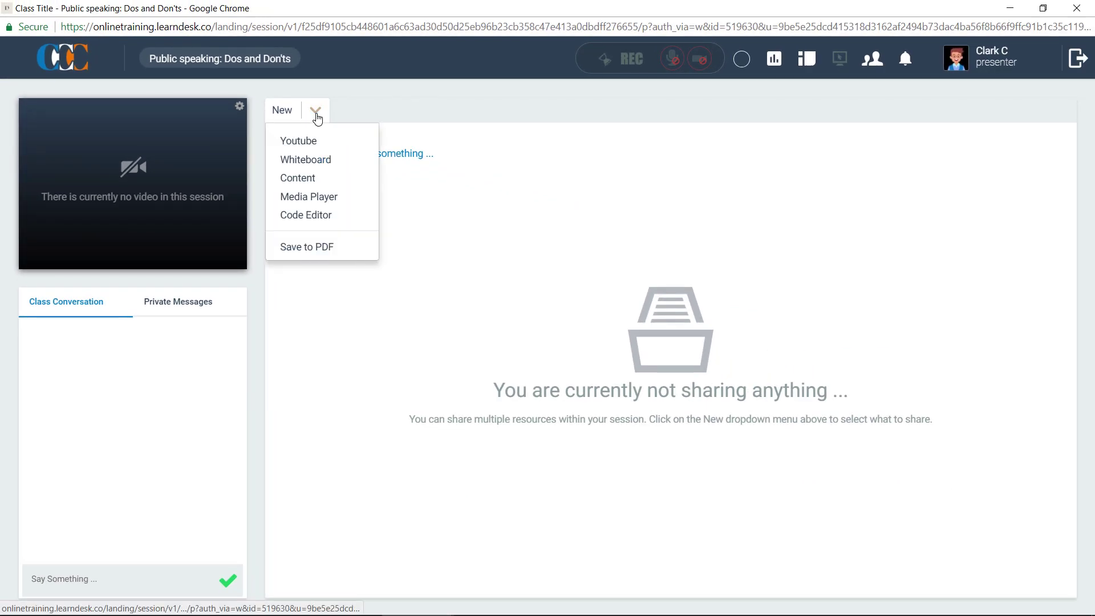
Step: Share the 'Public Speaking - Dos and Donts' deck from the Library as class content
{"action": "left_click", "coordinate": [318, 185]}
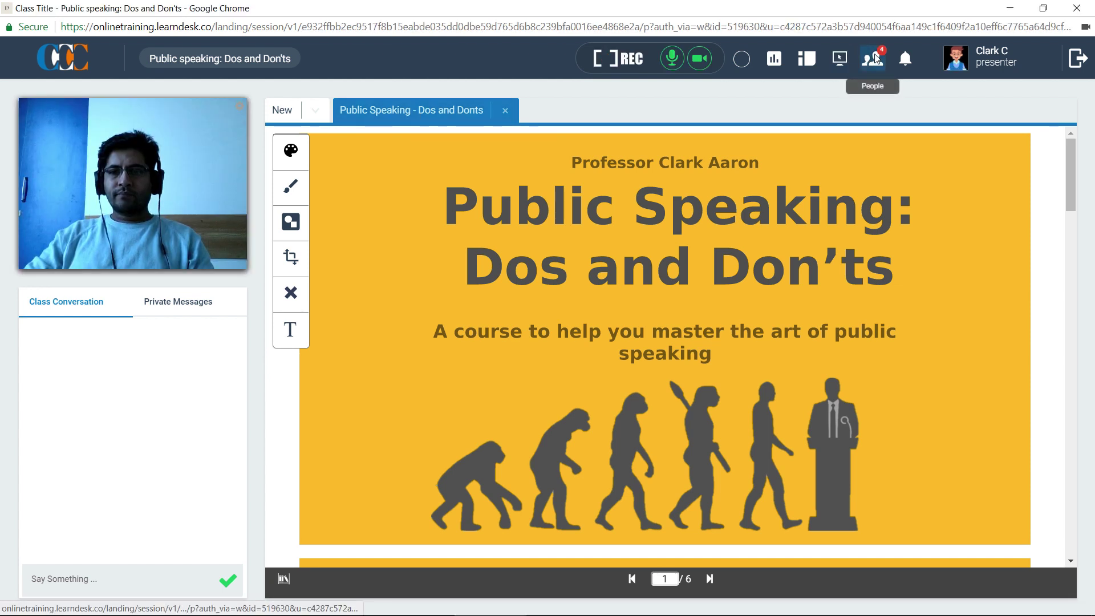
Step: Review the participant list, then check Private Messages in the chat panel
{"action": "left_click", "coordinate": [874, 57]}
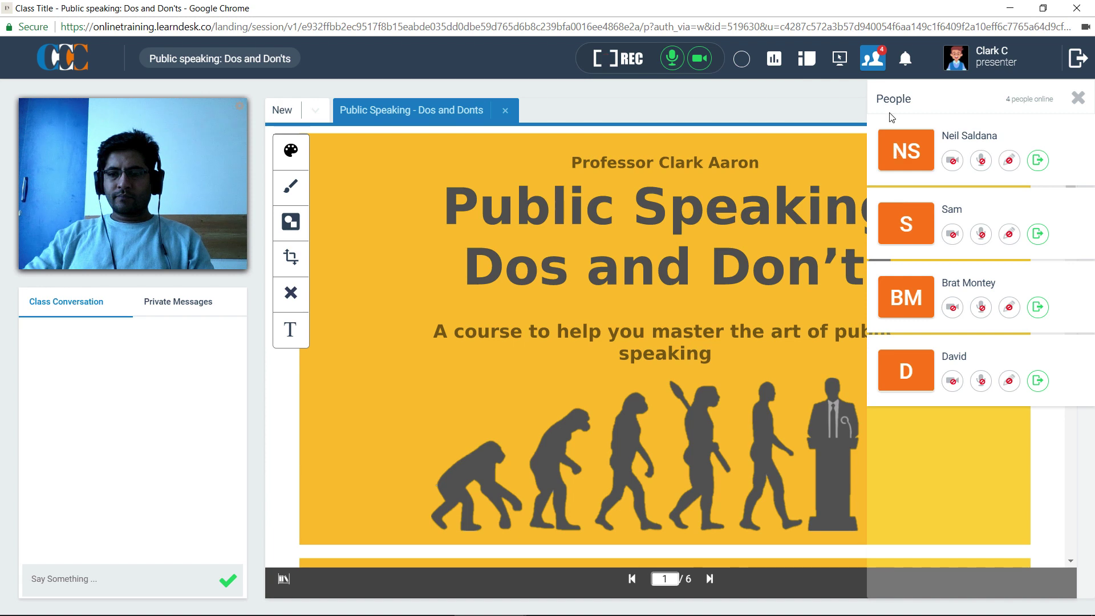
{"action": "left_click", "coordinate": [876, 61]}
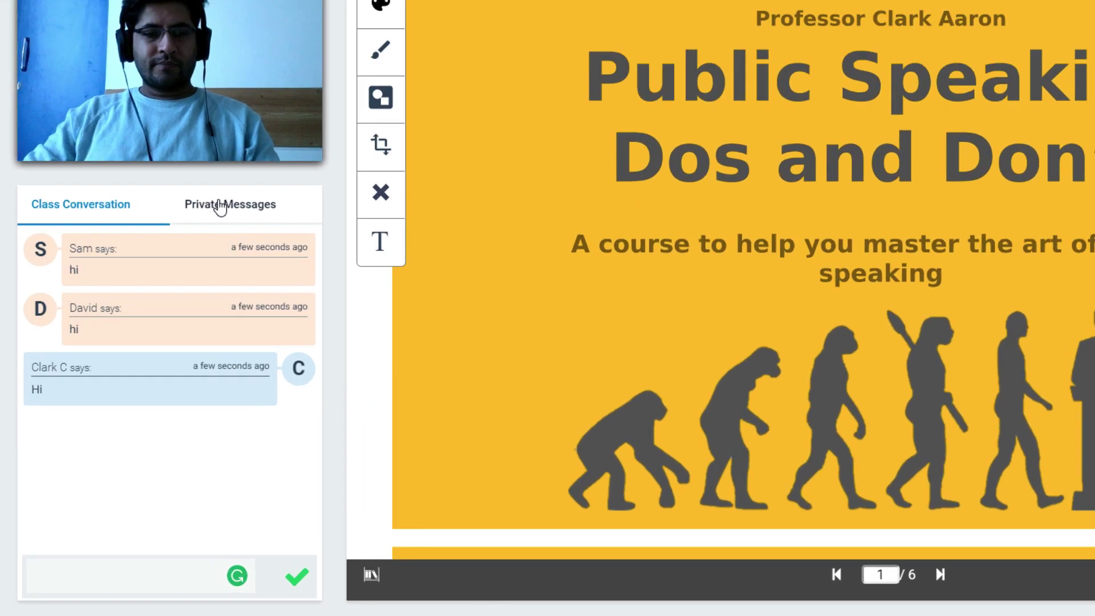
{"action": "left_click", "coordinate": [171, 302]}
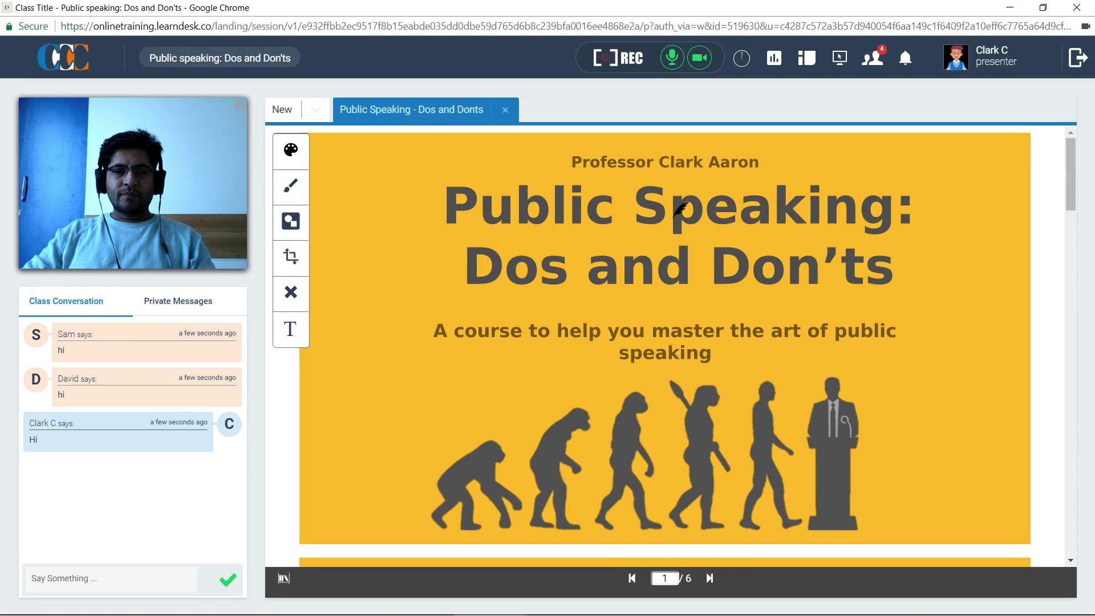
Step: Advance through the slide deck toward slide 5
{"action": "scroll", "coordinate": [1024, 17], "scroll_direction": "down", "scroll_amount": 2}
{"action": "scroll", "coordinate": [690, 225], "scroll_direction": "down", "scroll_amount": 4}
{"action": "scroll", "coordinate": [706, 239], "scroll_direction": "up", "scroll_amount": 1}
{"action": "scroll", "coordinate": [706, 239], "scroll_direction": "down", "scroll_amount": 3}
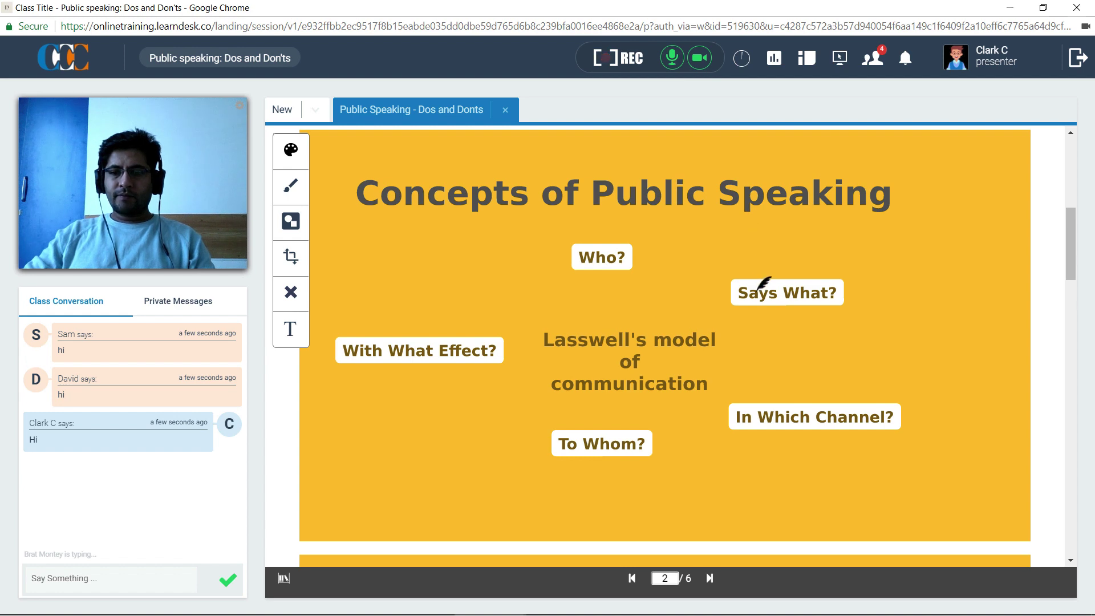
{"action": "scroll", "coordinate": [763, 280], "scroll_direction": "down", "scroll_amount": 6}
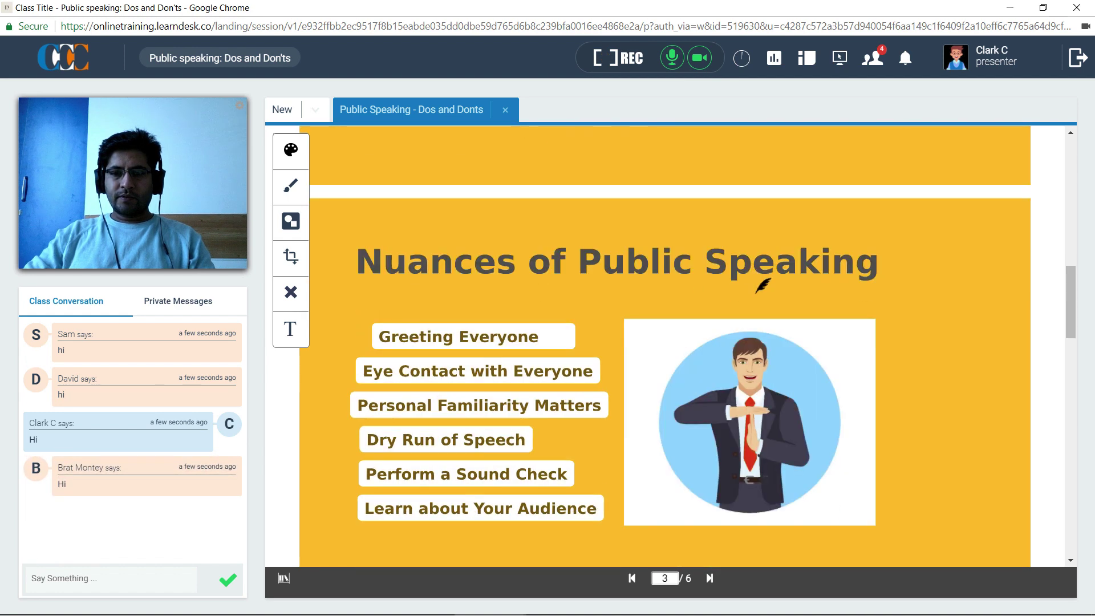
{"action": "scroll", "coordinate": [763, 282], "scroll_direction": "down", "scroll_amount": 2}
{"action": "scroll", "coordinate": [579, 317], "scroll_direction": "down", "scroll_amount": 6}
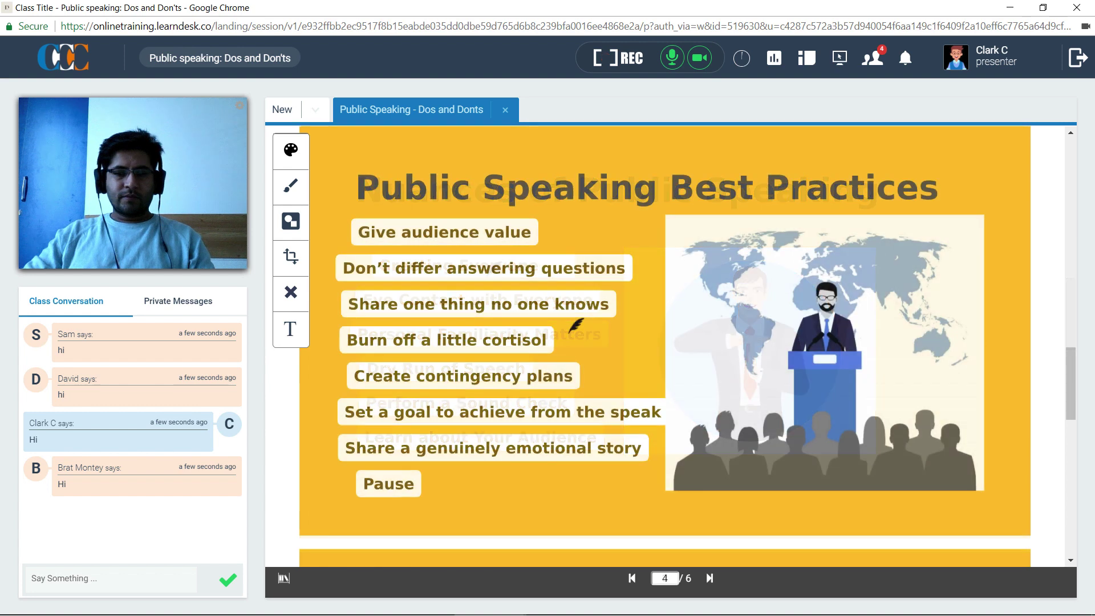
{"action": "scroll", "coordinate": [584, 320], "scroll_direction": "down", "scroll_amount": 3}
{"action": "scroll", "coordinate": [584, 324], "scroll_direction": "down", "scroll_amount": 2}
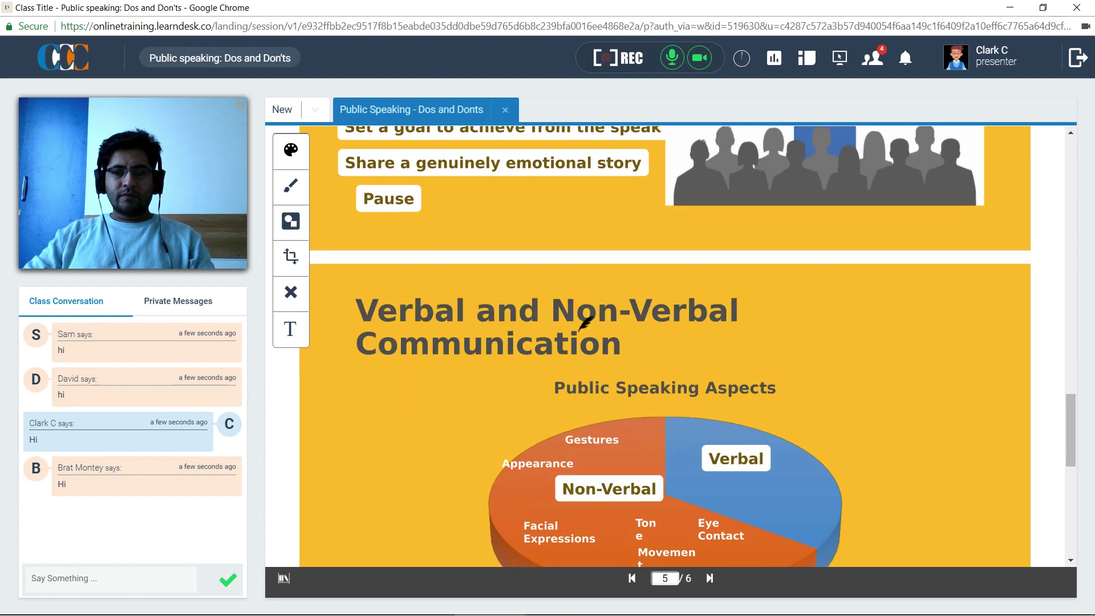
{"action": "scroll", "coordinate": [584, 323], "scroll_direction": "down", "scroll_amount": 4}
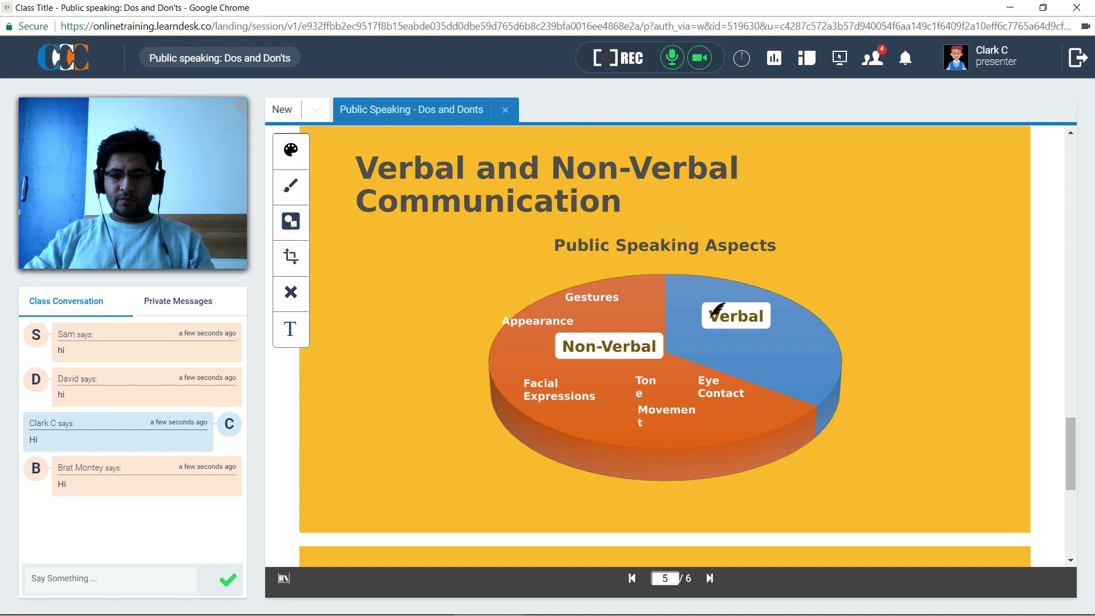
Step: Reach the slide 5 pie chart and try the sidebar layout before restoring webcam and chat
{"action": "scroll", "coordinate": [716, 311], "scroll_direction": "down", "scroll_amount": 2}
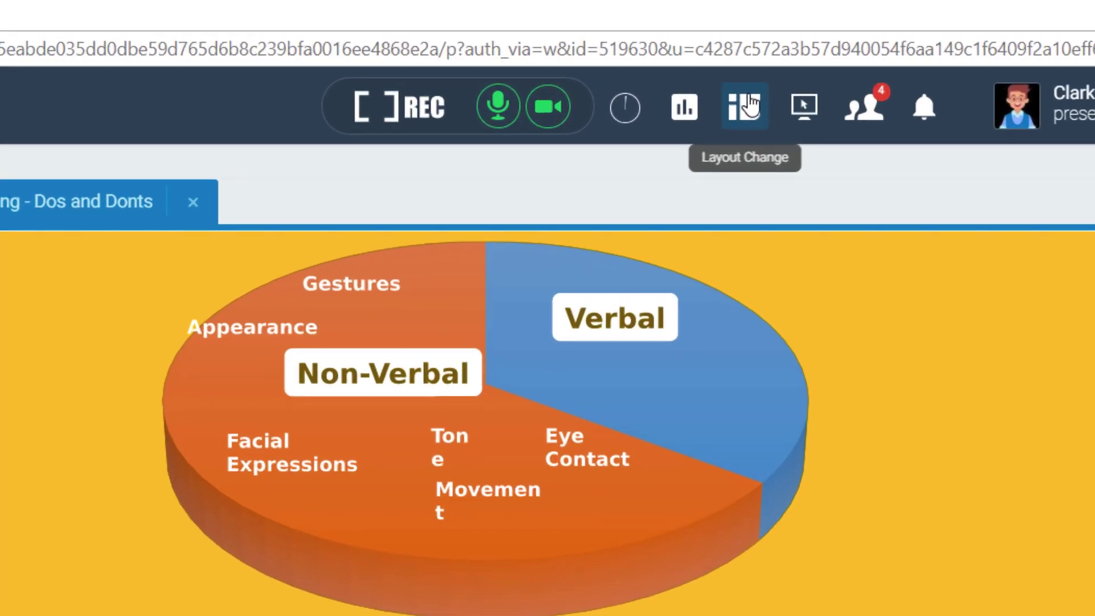
{"action": "left_click", "coordinate": [747, 104]}
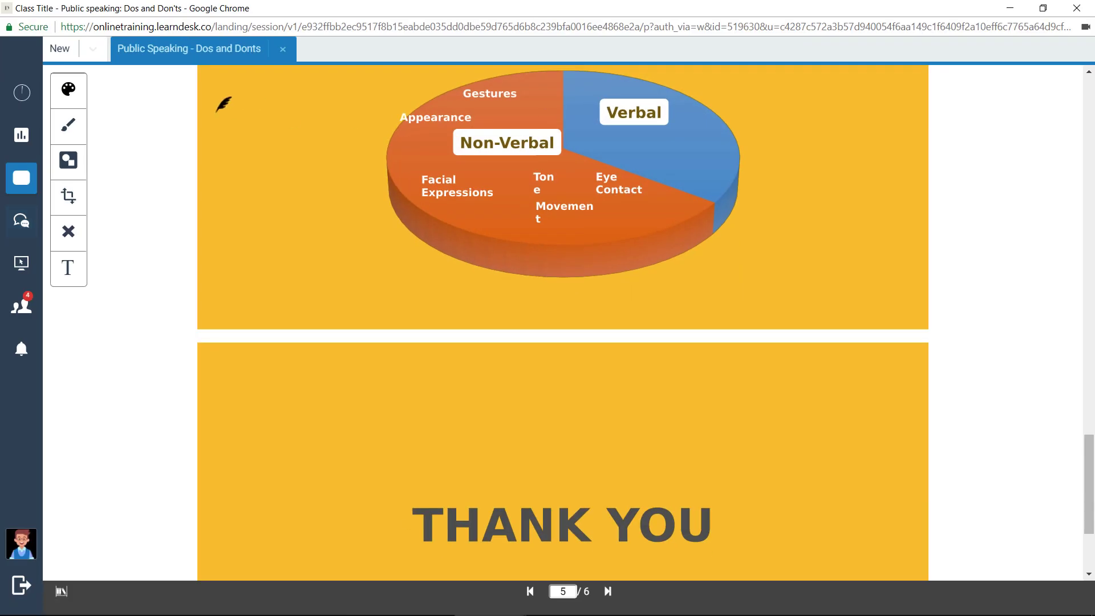
{"action": "left_click", "coordinate": [23, 178]}
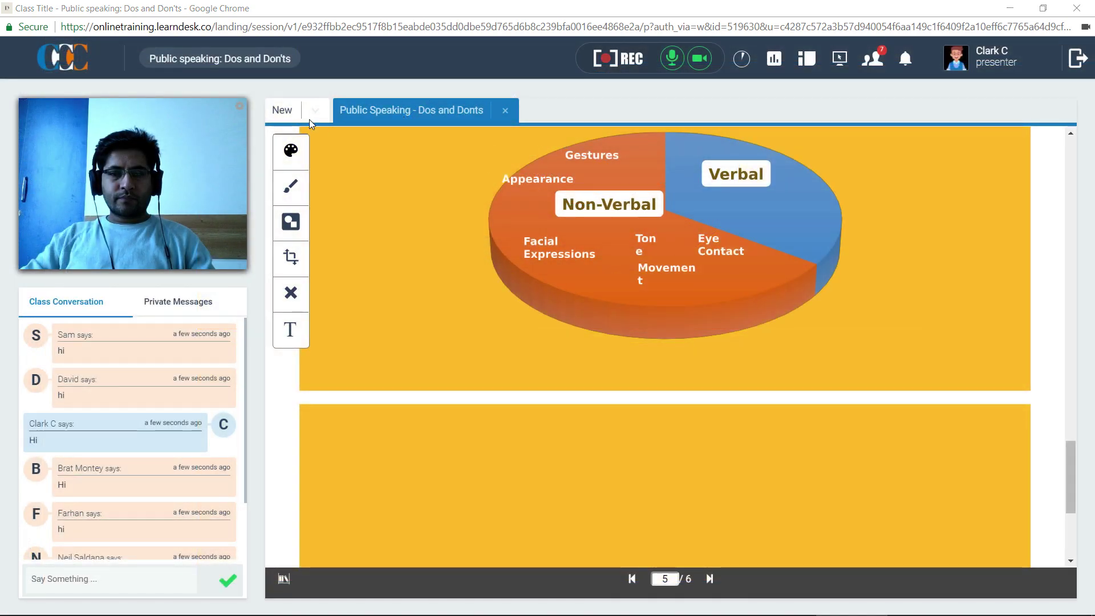
{"action": "left_click", "coordinate": [316, 110]}
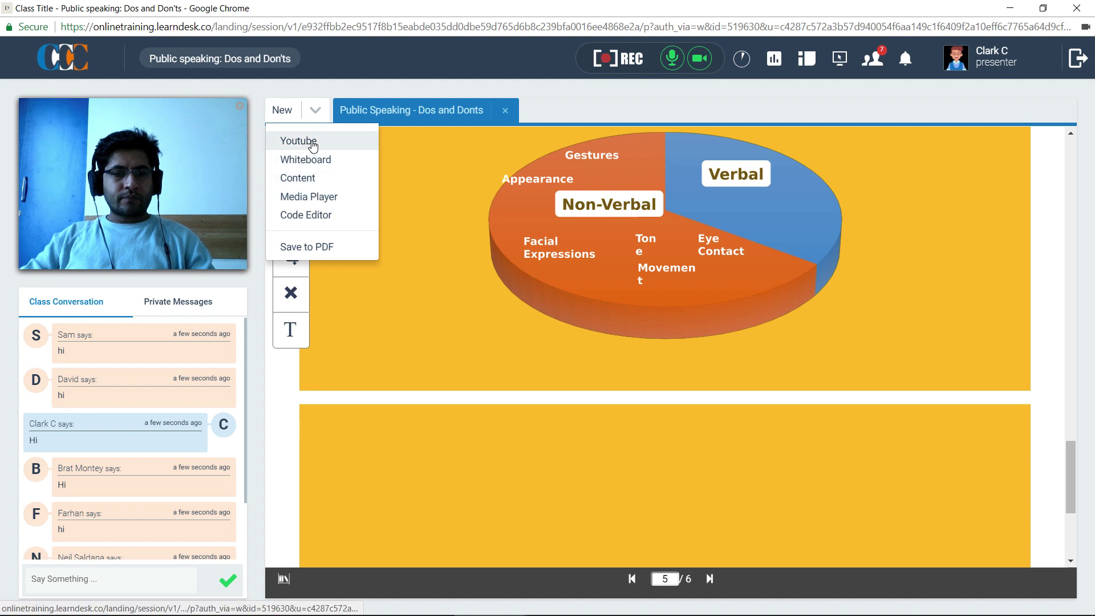
{"action": "left_click", "coordinate": [313, 142]}
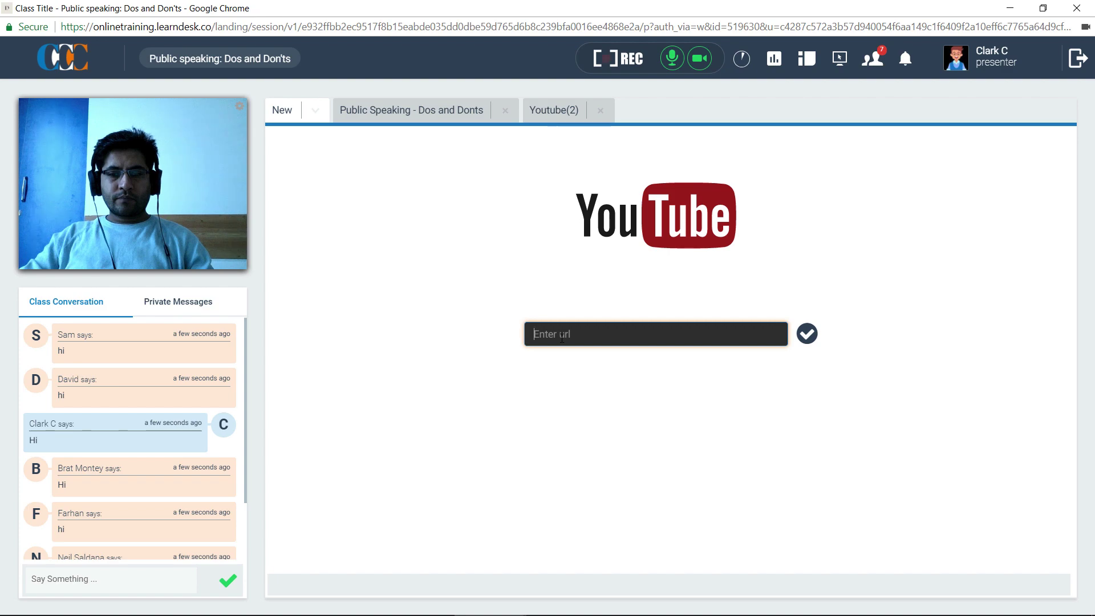
{"action": "type", "text": "https://www.youtube.com/watch?v=smEqnnklfYs"}
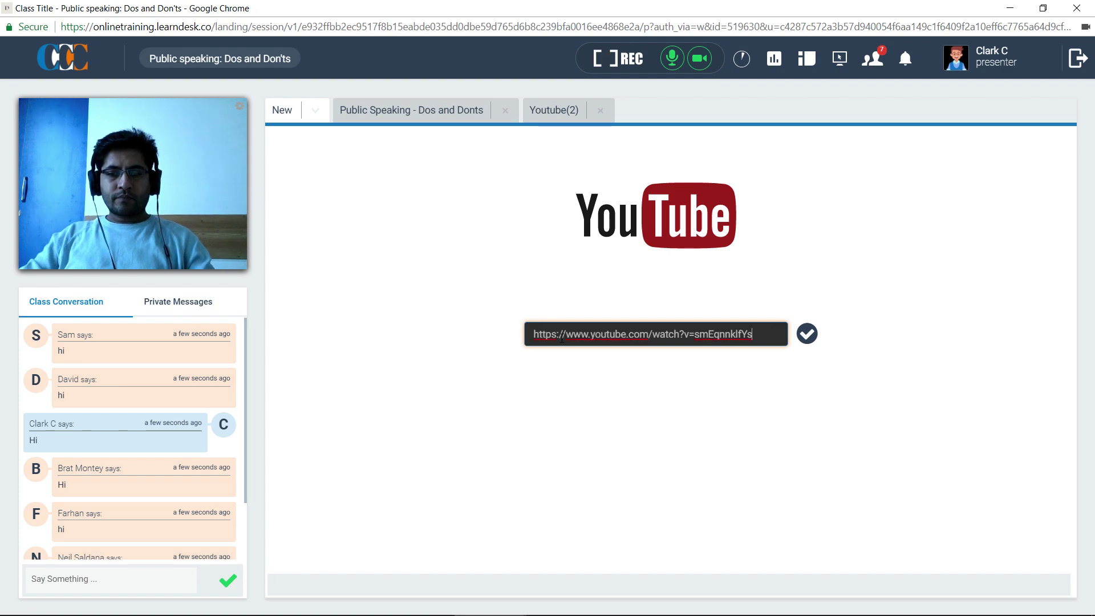
{"action": "key", "text": "Return"}
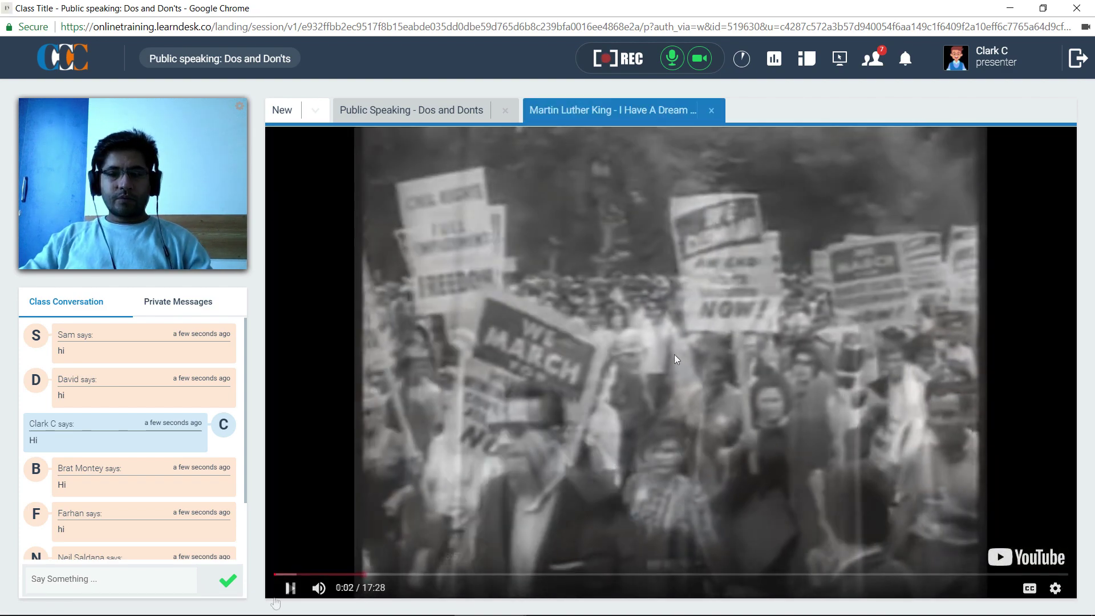
Step: Skip ahead in the I Have A Dream speech video, then pause it
{"action": "left_click", "coordinate": [289, 589]}
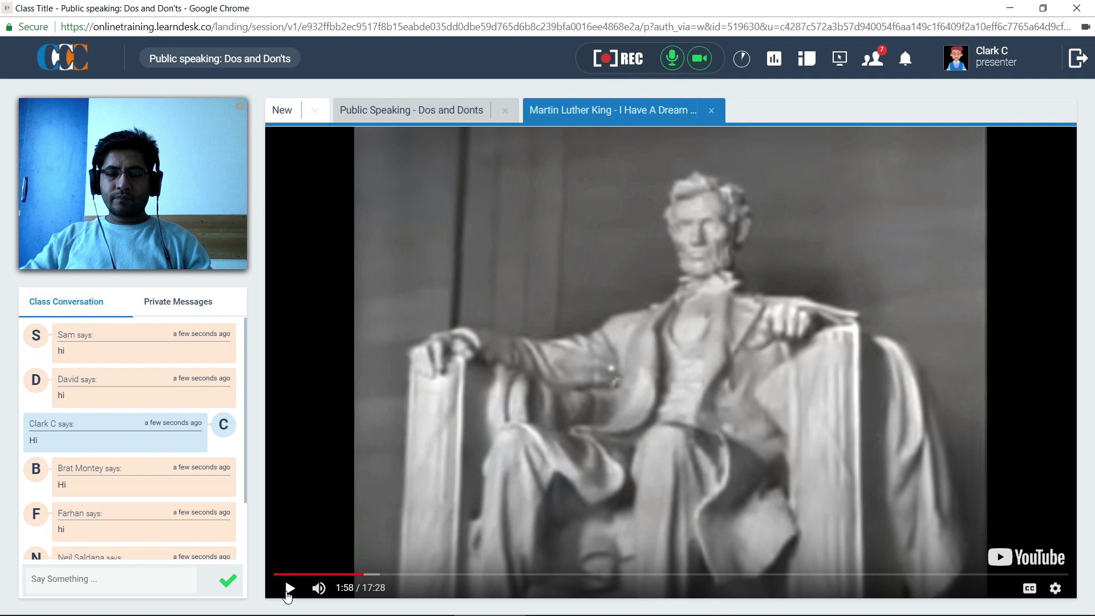
{"action": "left_click", "coordinate": [289, 590]}
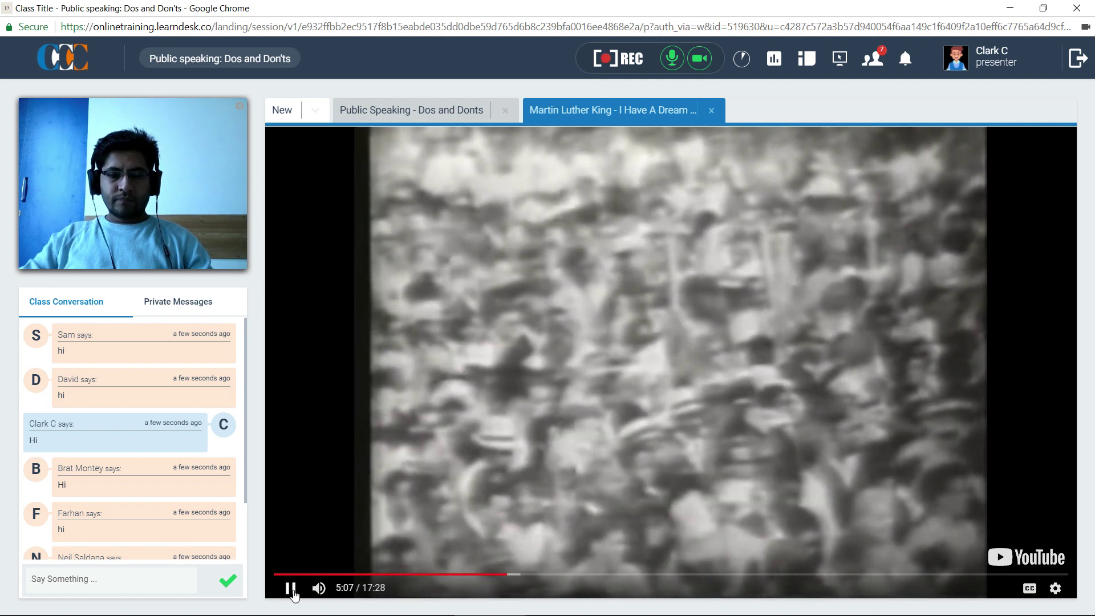
{"action": "left_click", "coordinate": [294, 593]}
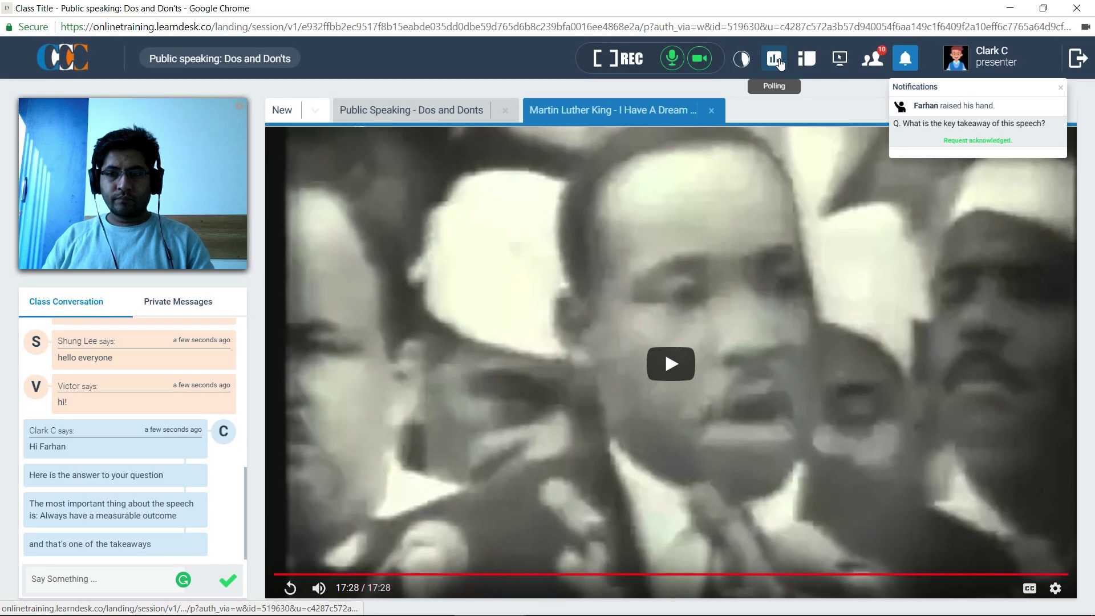
Step: Publish the facial-expression poll, end it, and close Poll Results to show the whiteboard
{"action": "left_click", "coordinate": [776, 60]}
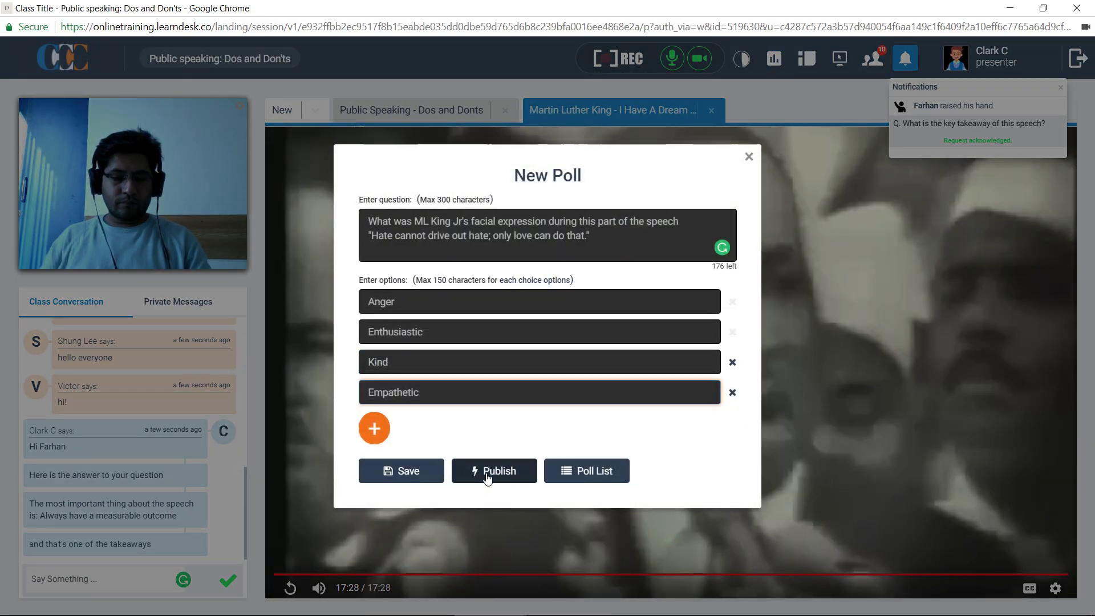
{"action": "left_click", "coordinate": [489, 472]}
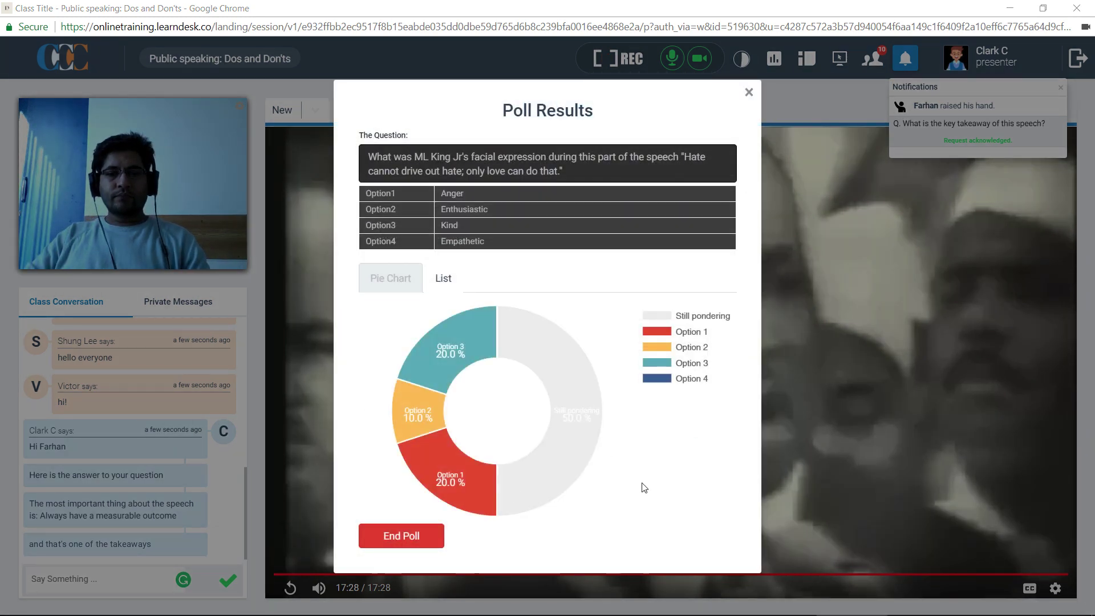
{"action": "left_click", "coordinate": [414, 535]}
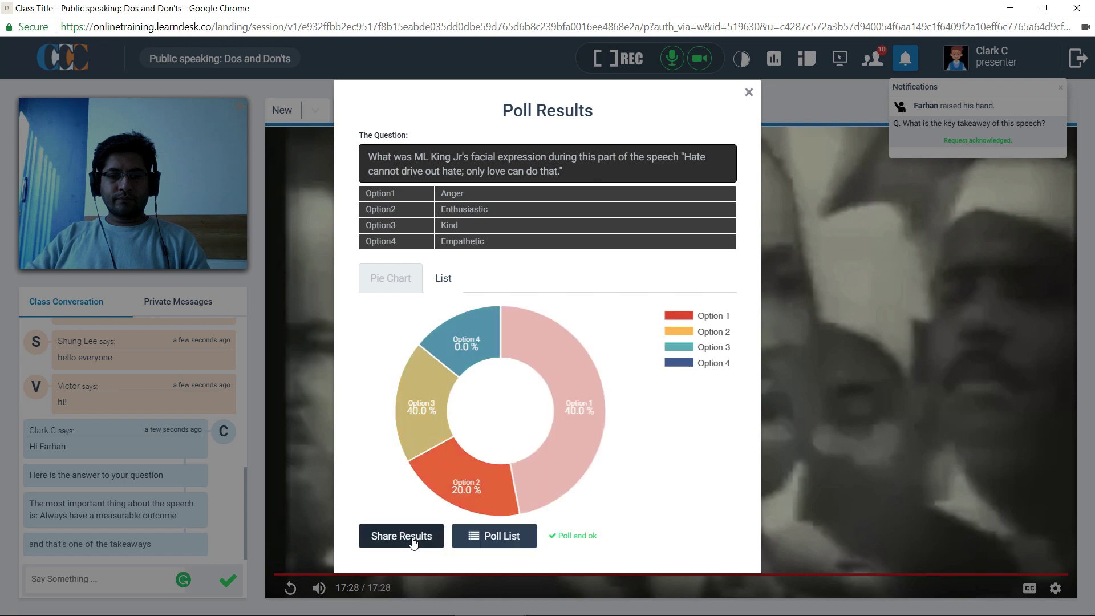
{"action": "left_click", "coordinate": [414, 541]}
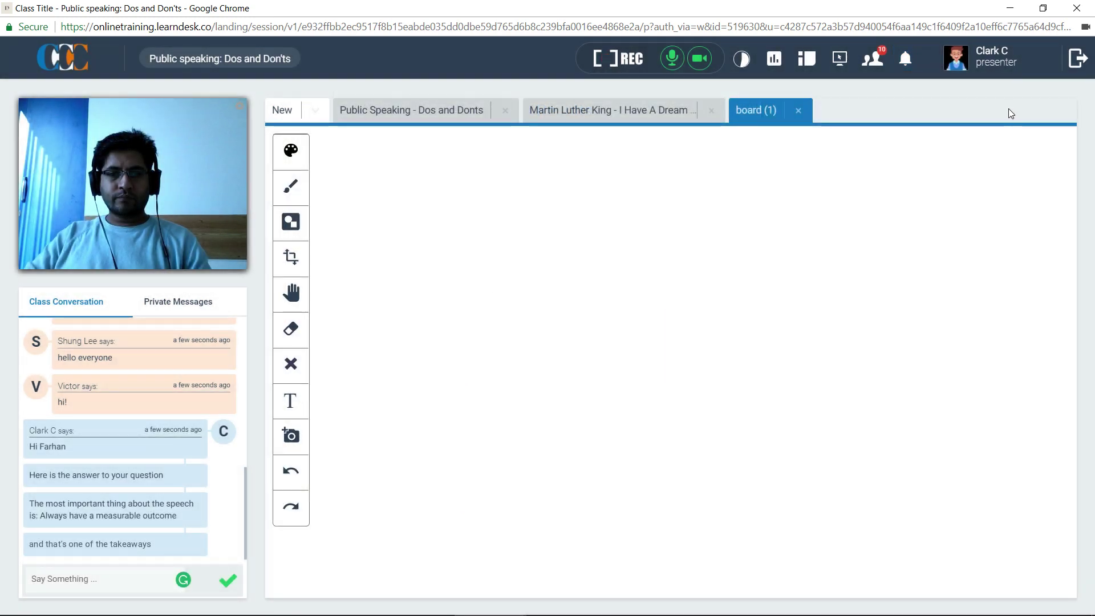
Step: Draw three overlapping circles for the Venn diagram with the circle shape tool
{"action": "left_click", "coordinate": [291, 221]}
{"action": "left_click", "coordinate": [396, 247]}
{"action": "left_click_drag", "start_coordinate": [412, 177], "coordinate": [657, 391]}
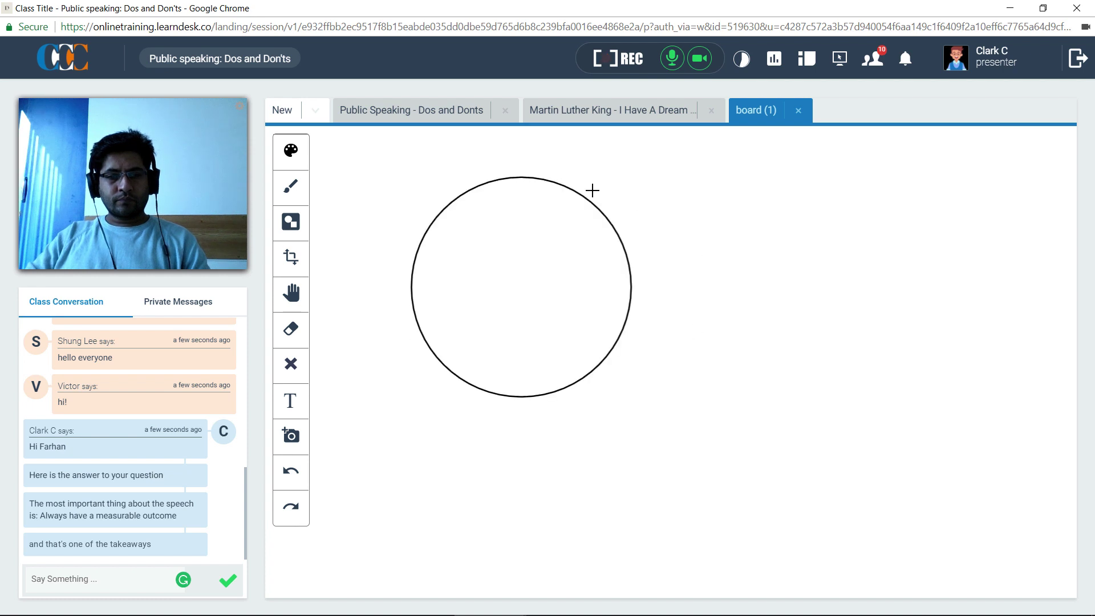
{"action": "left_click_drag", "start_coordinate": [534, 159], "coordinate": [798, 399]}
{"action": "left_click_drag", "start_coordinate": [472, 258], "coordinate": [703, 484]}
Step: Label the first circle 'Topic you know'
{"action": "left_click", "coordinate": [485, 237]}
{"action": "type", "text": "Topic y"}
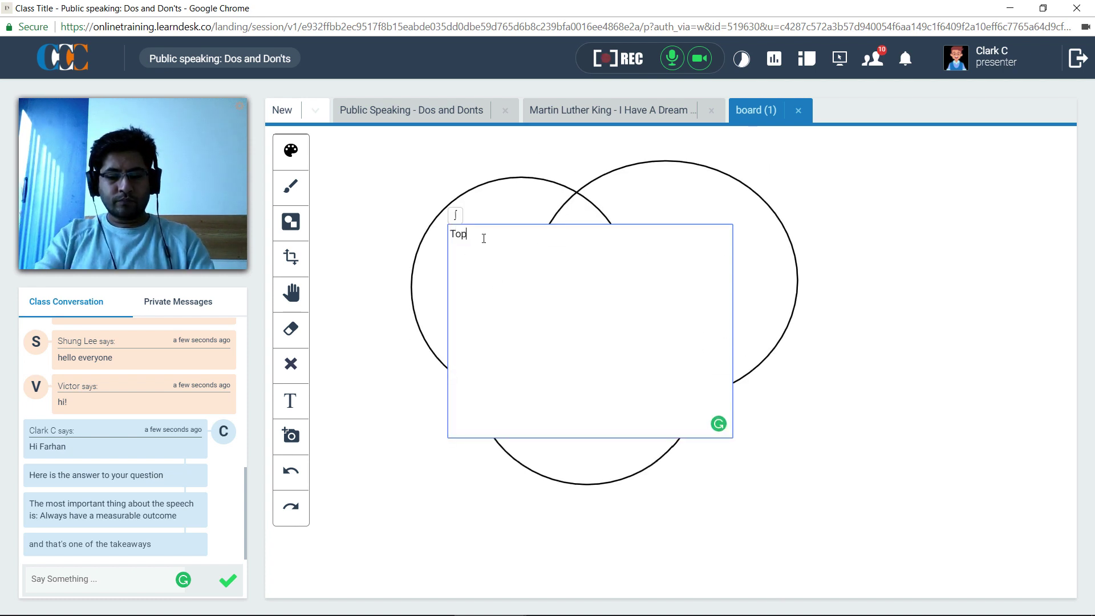
{"action": "type", "text": "ou kno"}
{"action": "type", "text": "w"}
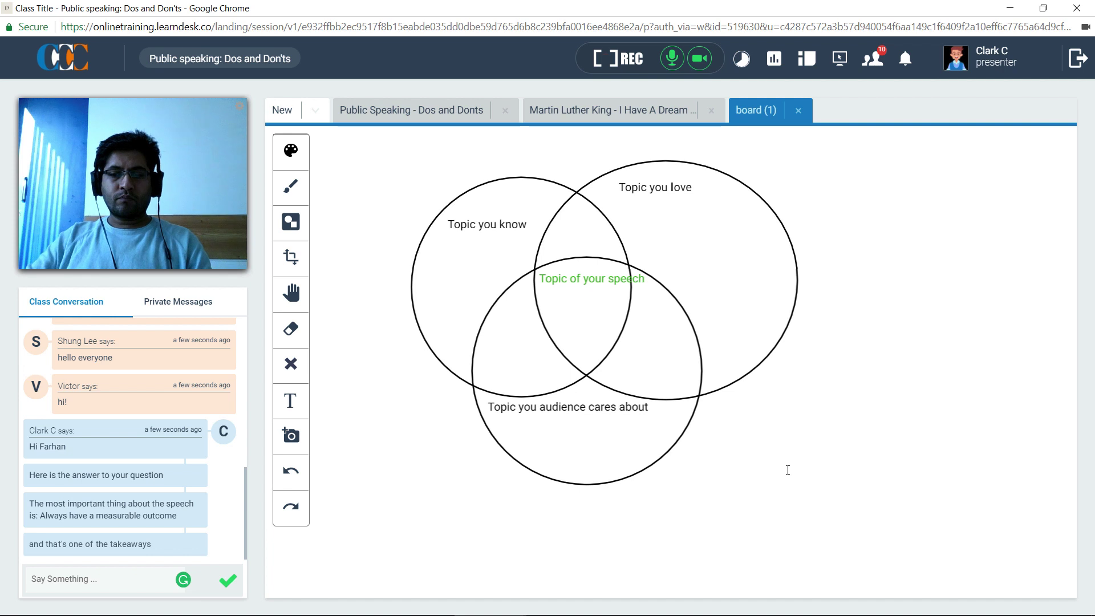
Step: With the red highlighter, underline the three labels and circle 'Topic of your speech'
{"action": "left_click", "coordinate": [291, 150]}
{"action": "left_click", "coordinate": [335, 151]}
{"action": "left_click", "coordinate": [291, 187]}
{"action": "left_click", "coordinate": [365, 239]}
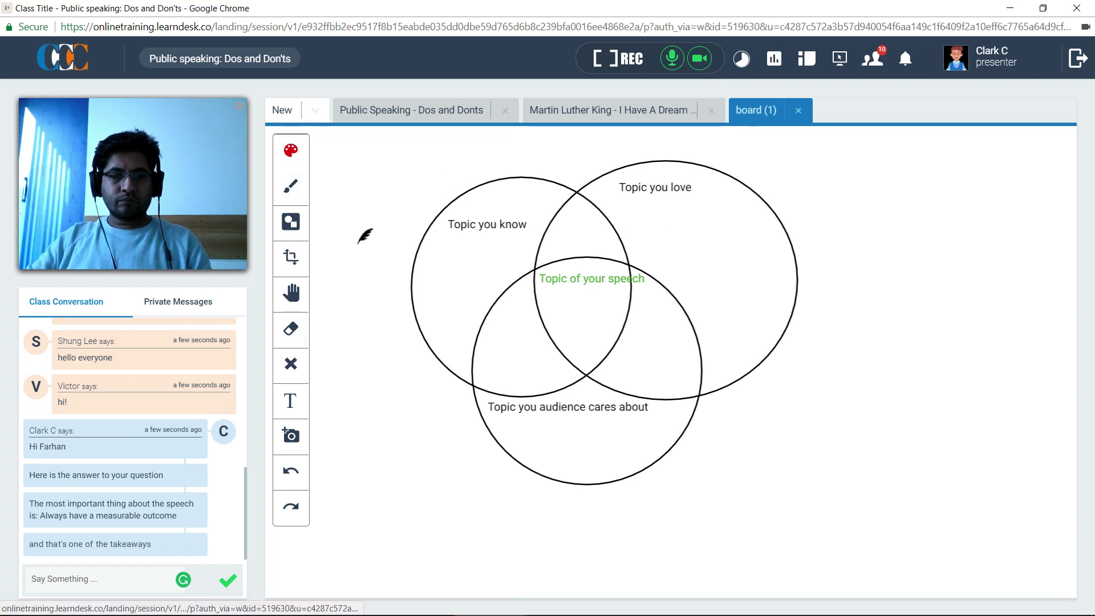
{"action": "left_click_drag", "start_coordinate": [436, 242], "coordinate": [532, 239]}
{"action": "left_click_drag", "start_coordinate": [609, 205], "coordinate": [706, 201]}
{"action": "left_click_drag", "start_coordinate": [485, 424], "coordinate": [653, 420]}
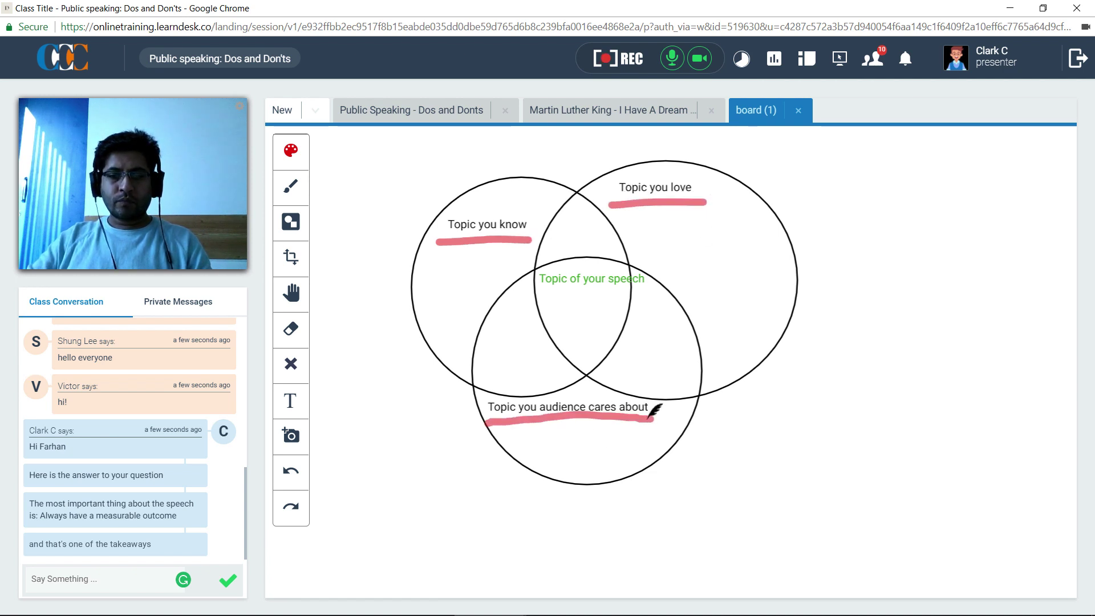
{"action": "mouse_move", "coordinate": [572, 244]}
{"action": "left_mouse_down"}
{"action": "mouse_move", "coordinate": [522, 283]}
{"action": "mouse_move", "coordinate": [677, 280]}
{"action": "mouse_move", "coordinate": [570, 245]}
{"action": "left_mouse_up"}
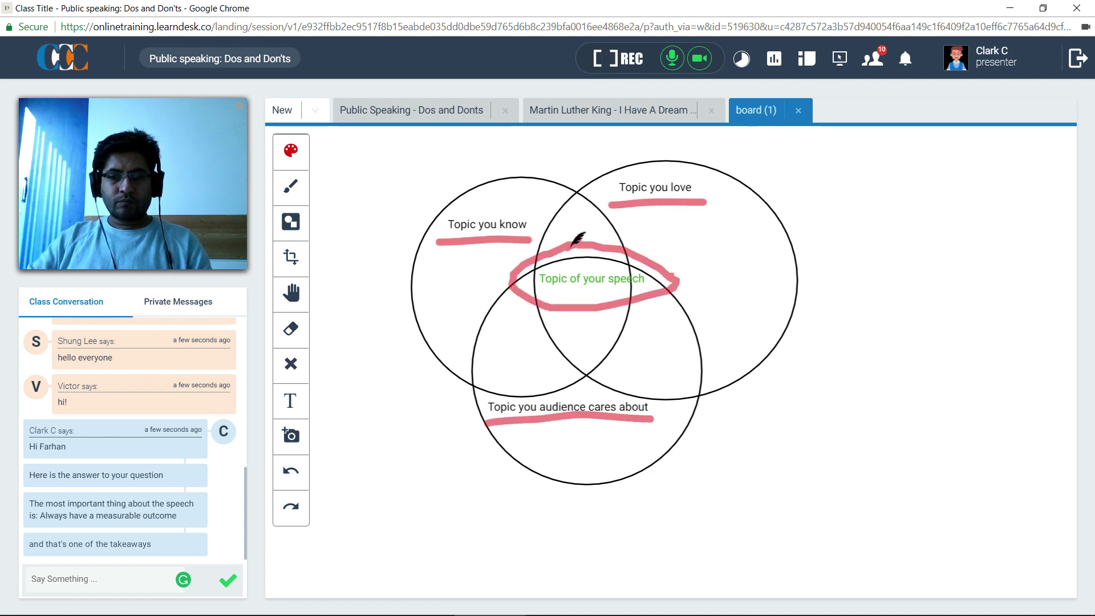
Step: Check the remaining class time, then save the whole class to PDF
{"action": "left_click", "coordinate": [742, 60]}
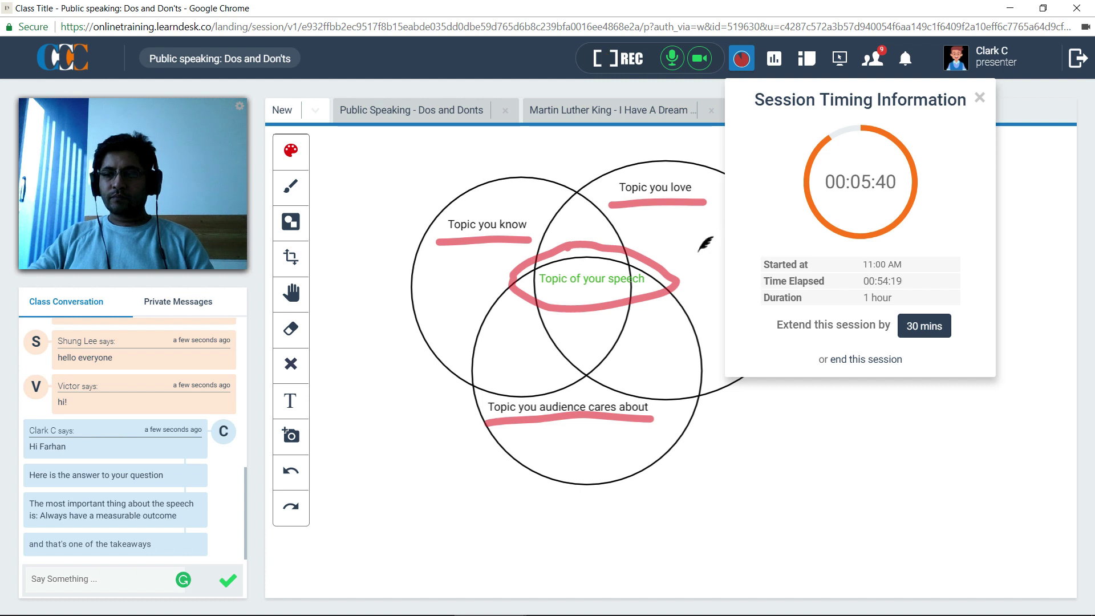
{"action": "left_click", "coordinate": [980, 98]}
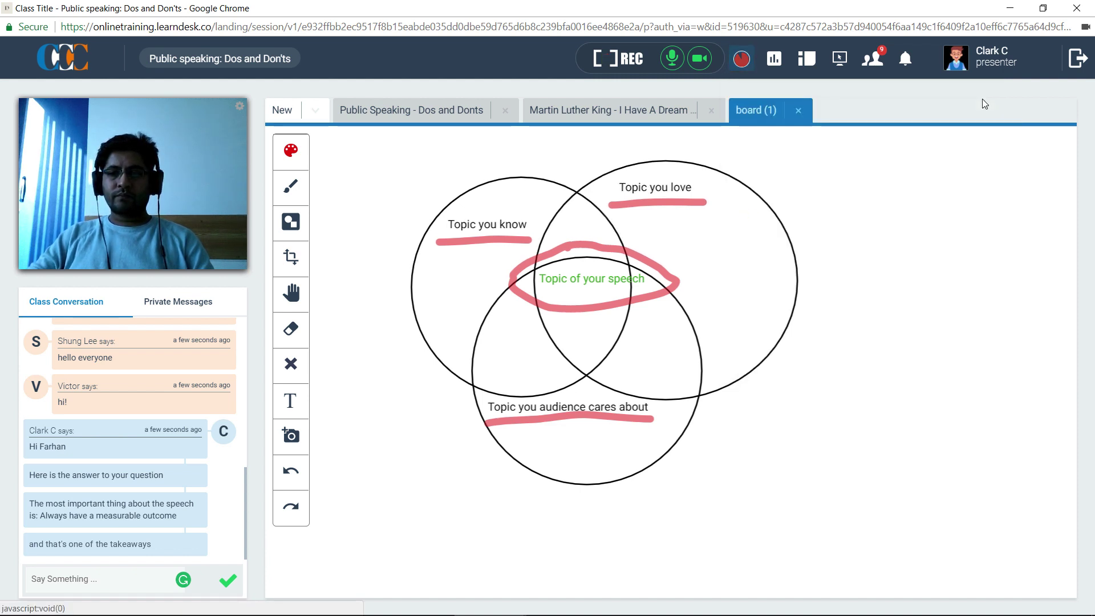
{"action": "left_click", "coordinate": [317, 113]}
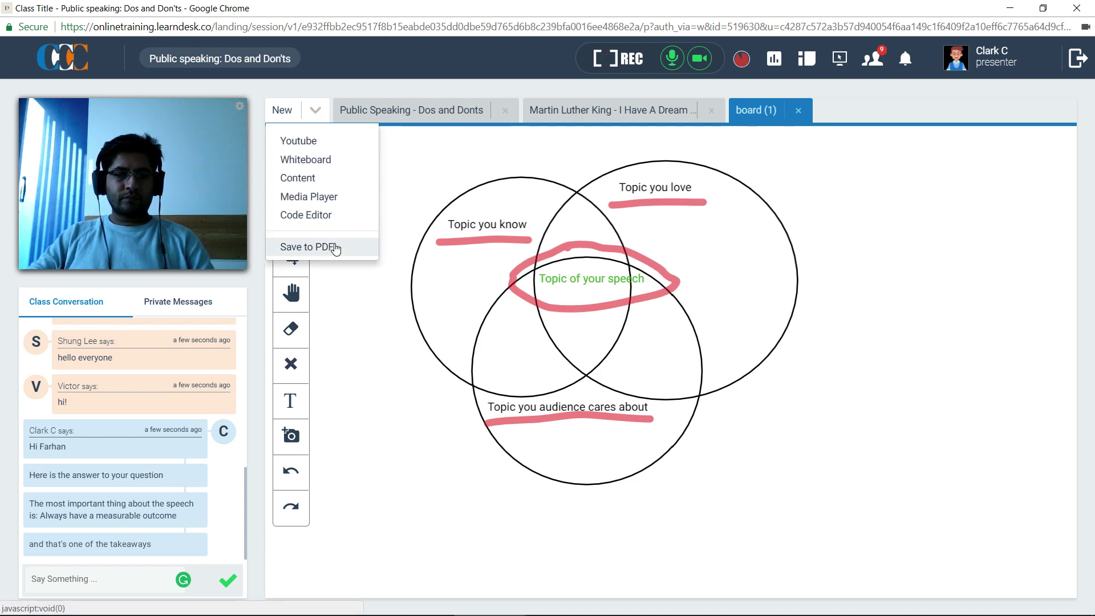
{"action": "left_click", "coordinate": [307, 246]}
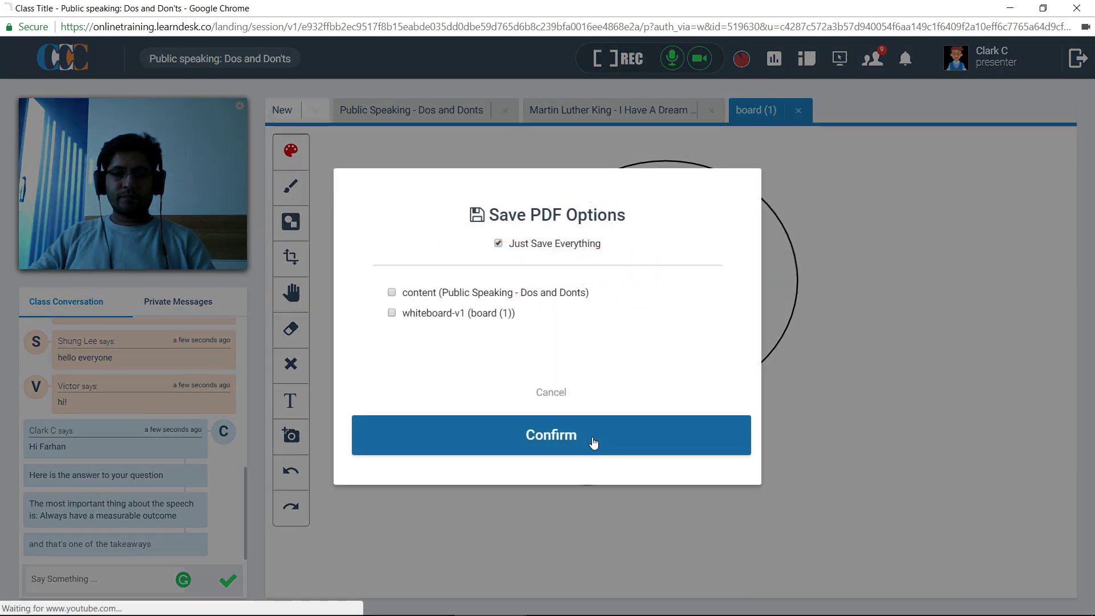
{"action": "left_click", "coordinate": [593, 442]}
Step: Post 'Thanks everyone for joining', 'I will email the recording of this class' and 'Good bye!' in chat
{"action": "left_click", "coordinate": [106, 579]}
{"action": "type", "text": "Thanks everyone for joinin"}
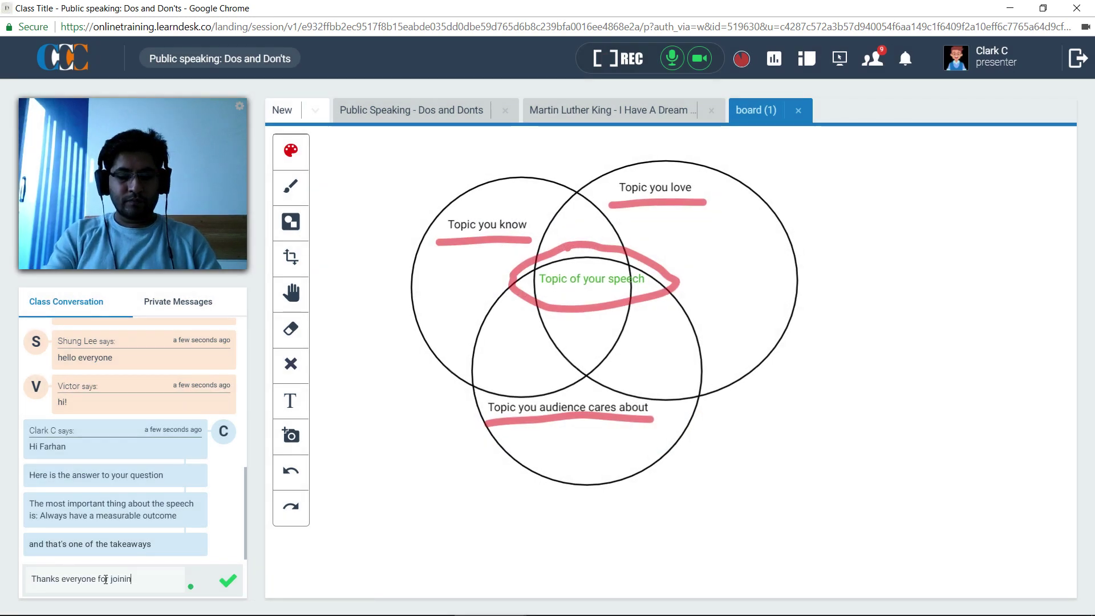
{"action": "type", "text": "I will email the recording of this class"}
{"action": "key", "text": "Return"}
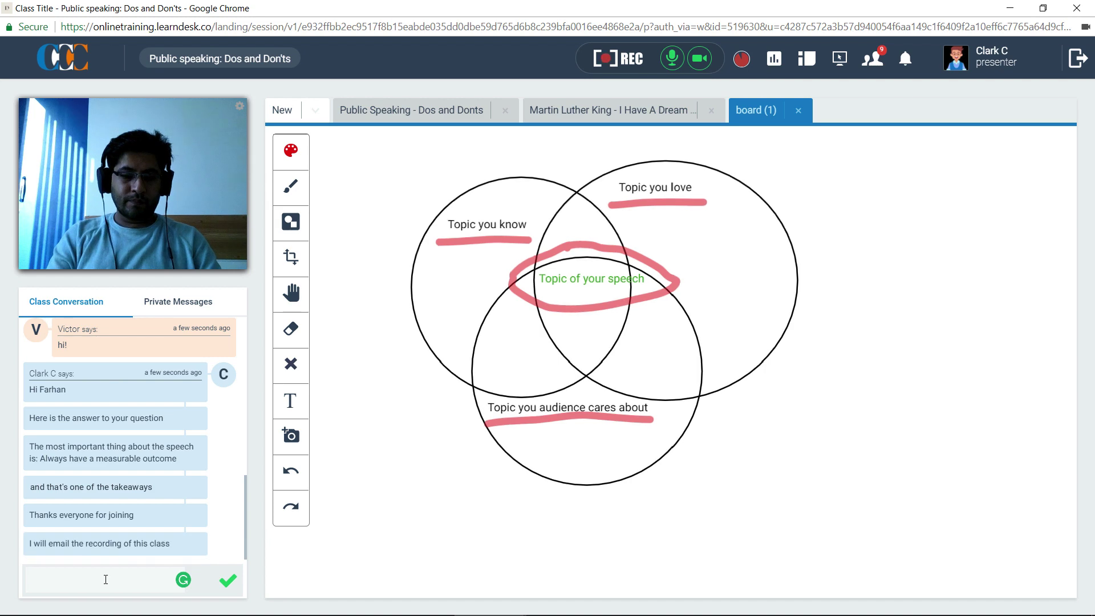
{"action": "type", "text": "Good bye!"}
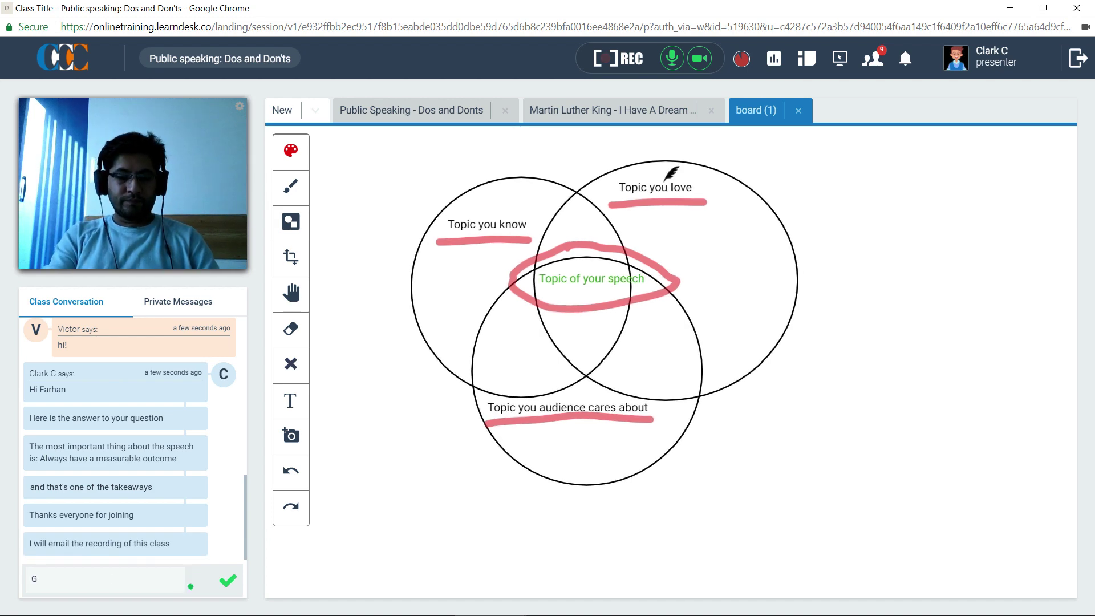
{"action": "key", "text": "Return"}
{"action": "left_click", "coordinate": [742, 58]}
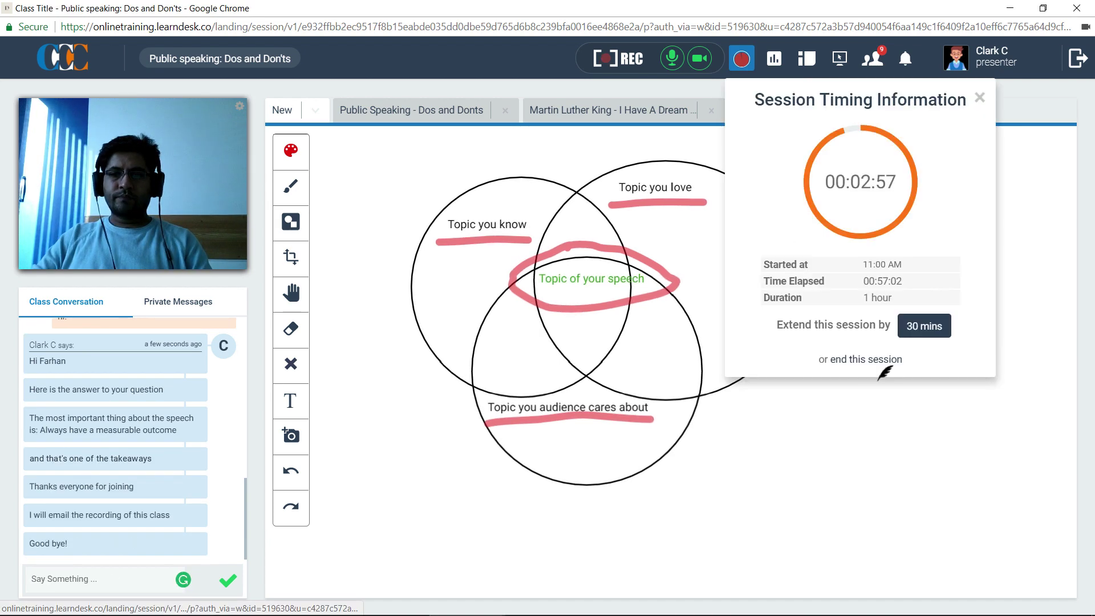